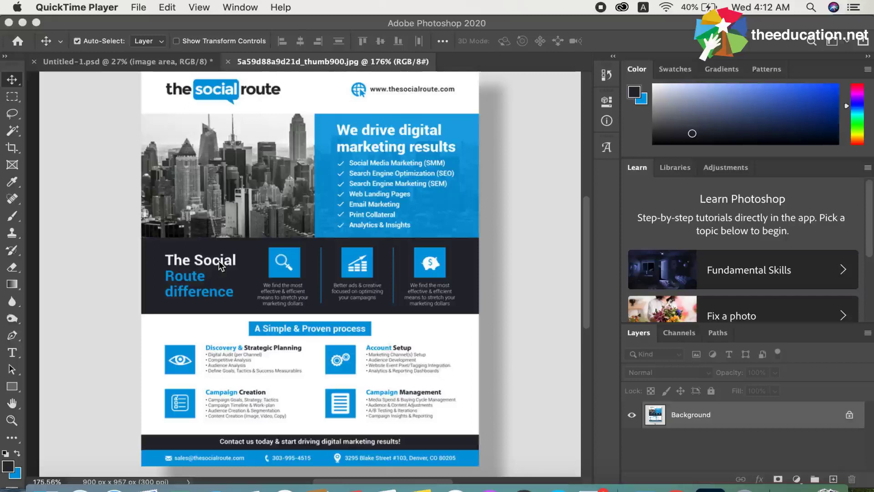
# - Sample the dark band's colour from the reference flyer as the foreground colour, and return to Untitled-1.psd
pyautogui.click(11, 182)
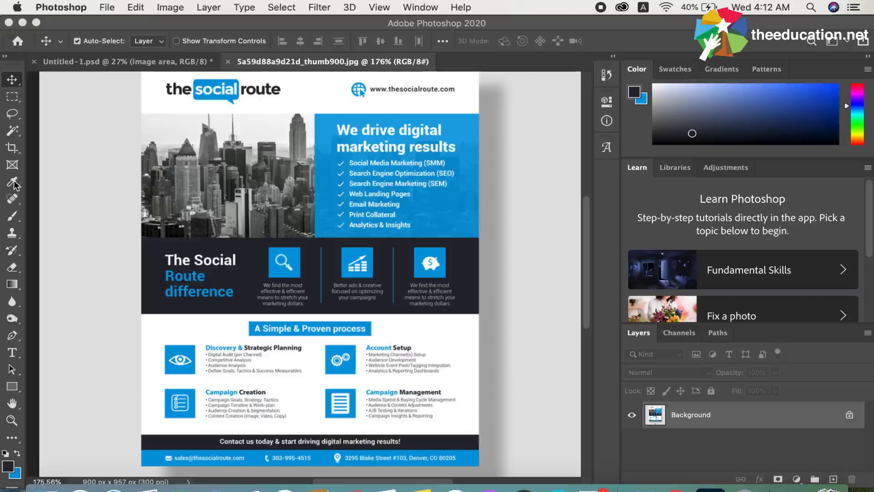
pyautogui.click(250, 267)
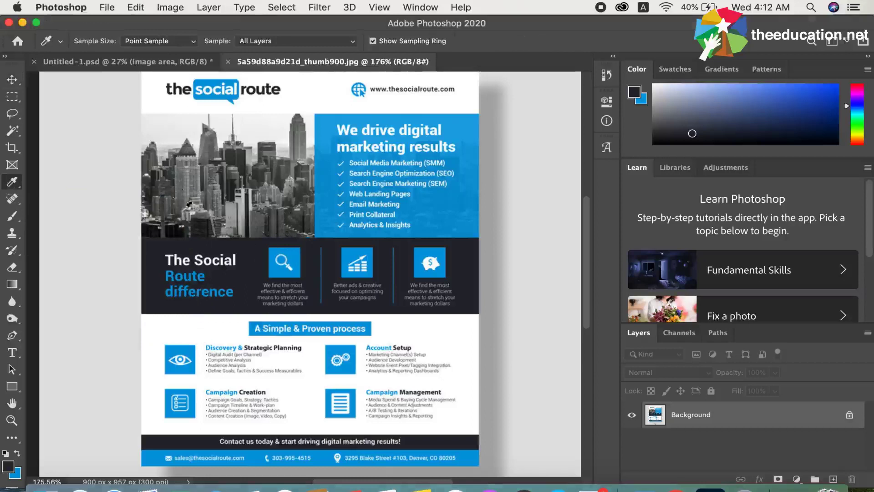
pyautogui.click(120, 66)
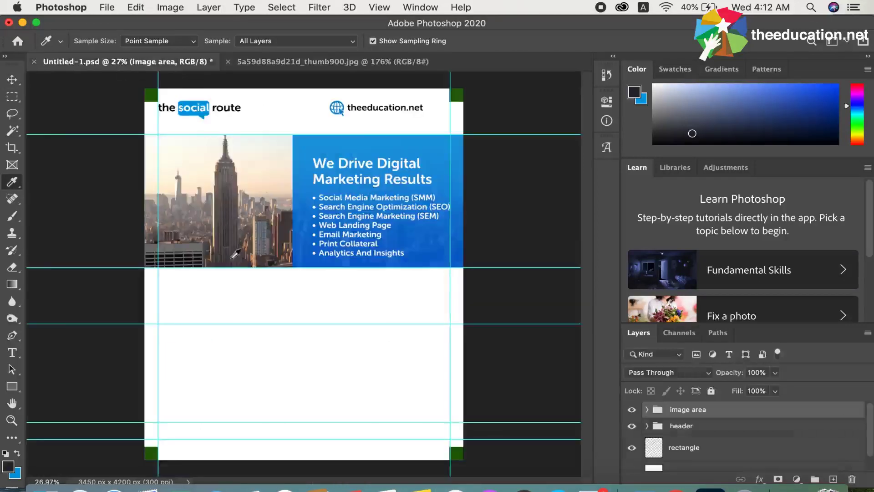
pyautogui.click(13, 98)
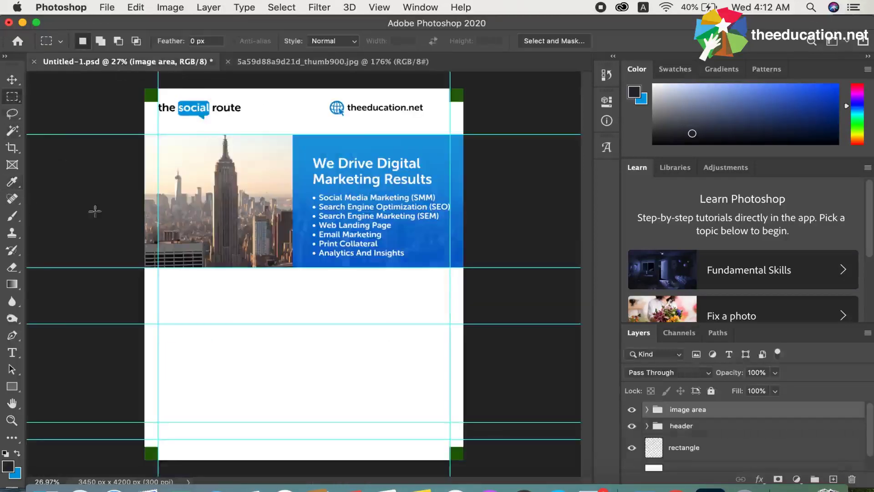
pyautogui.moveTo(141, 268); pyautogui.dragTo(484, 321)
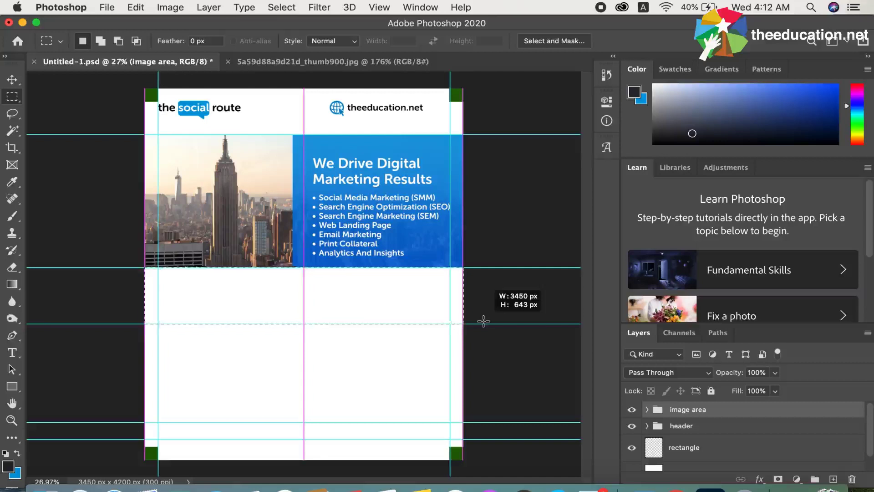
pyautogui.moveTo(483, 321); pyautogui.dragTo(484, 321)
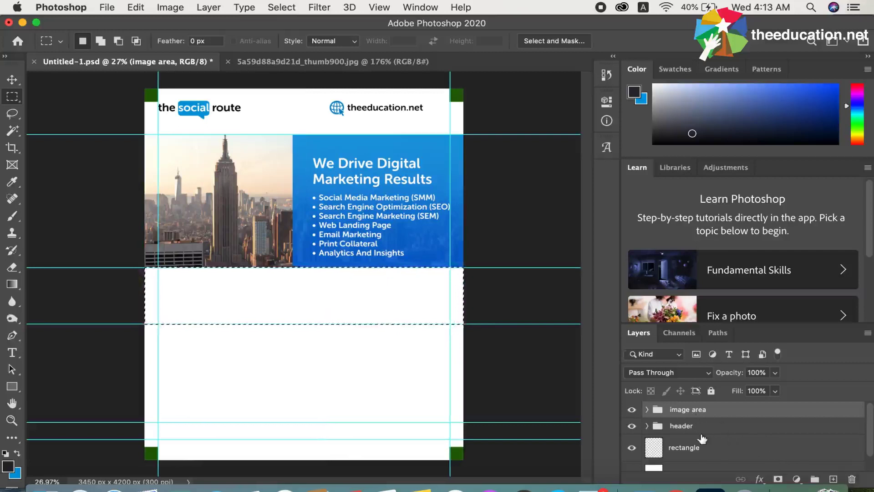
pyautogui.click(554, 448)
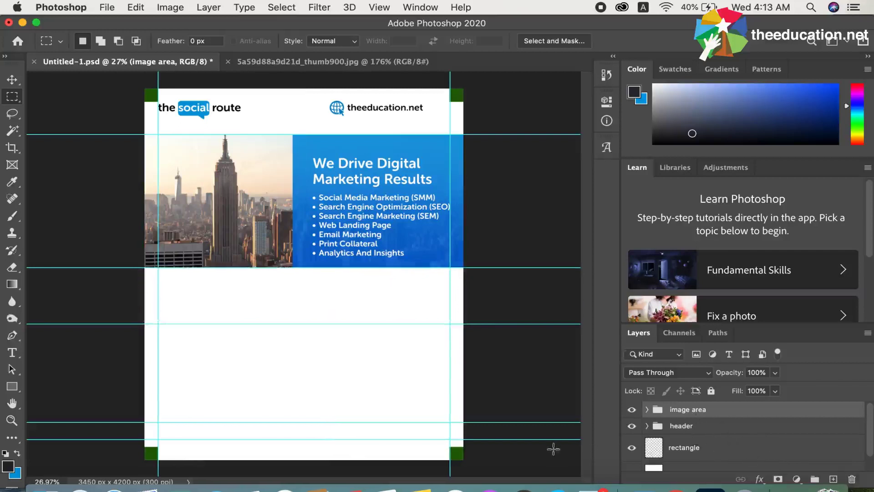
# - Create a new layer group above "image area" and name it "social route difference"
pyautogui.click(12, 81)
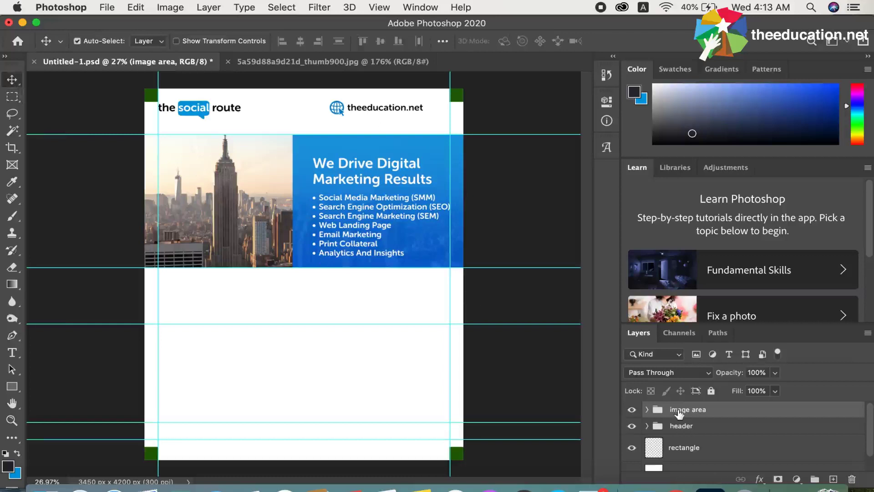
pyautogui.click(553, 456)
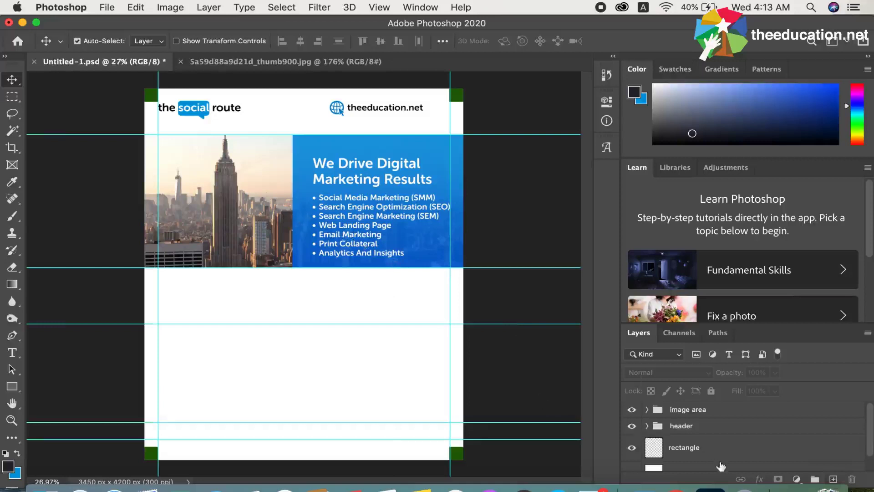
pyautogui.click(815, 479)
pyautogui.doubleClick(685, 409)
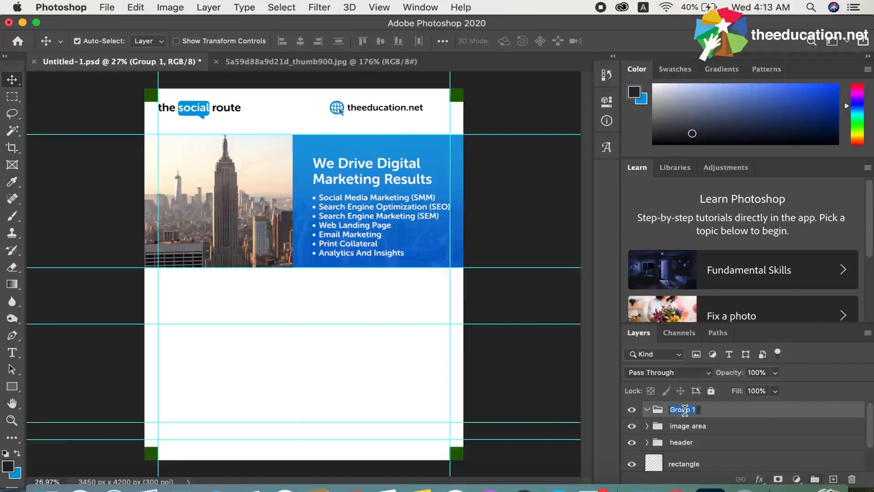
pyautogui.write('social route')
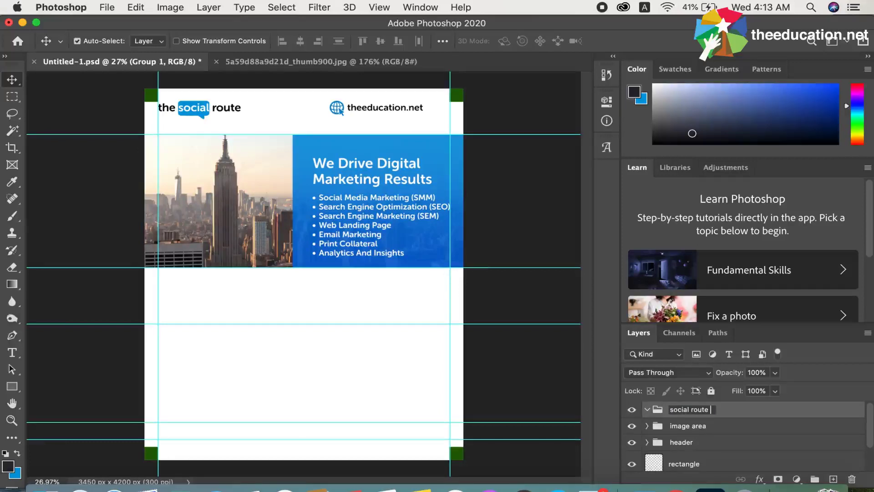
pyautogui.write(' difference')
pyautogui.press('Return')
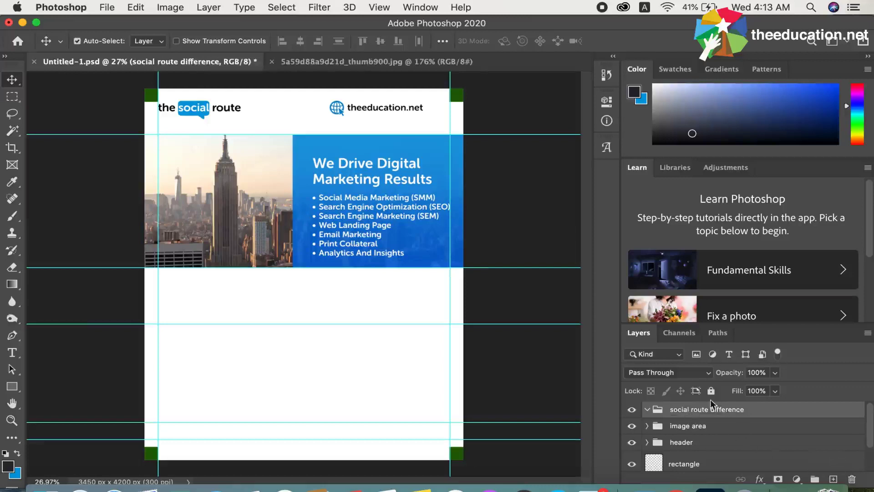
# - On a new layer in the group, fill a full-width rectangle between the two guides below the image area with the dark foreground colour
pyautogui.click(833, 479)
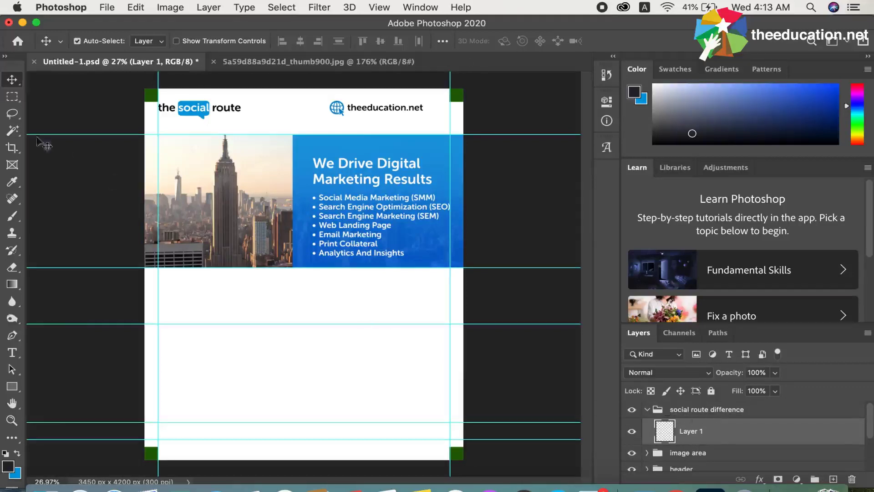
pyautogui.click(13, 97)
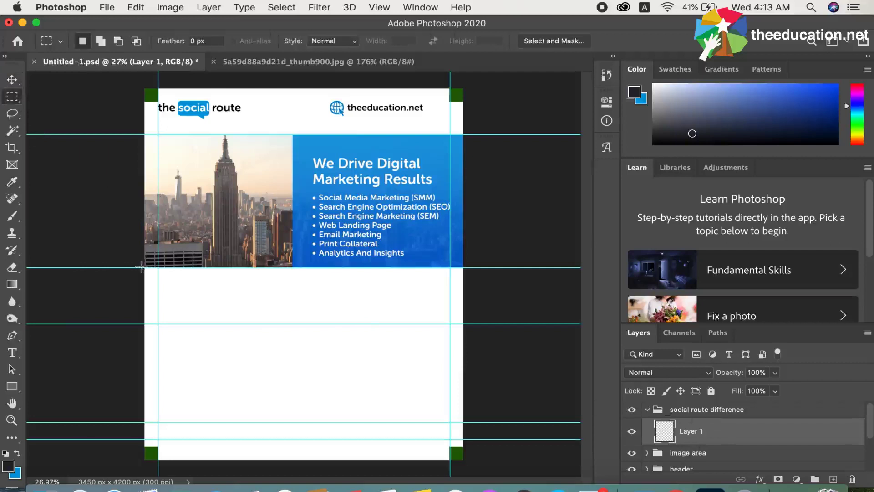
pyautogui.moveTo(142, 268); pyautogui.dragTo(472, 324)
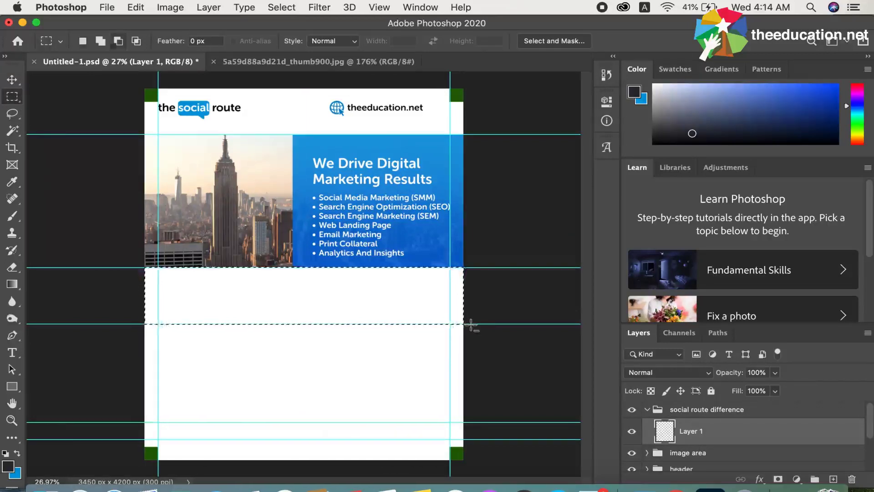
pyautogui.hotkey('alt', 'BackSpace')
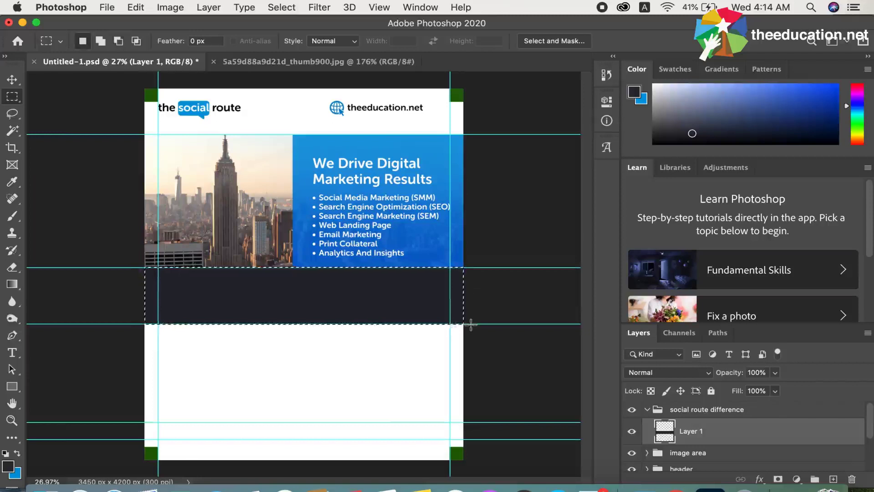
pyautogui.press('super+d')
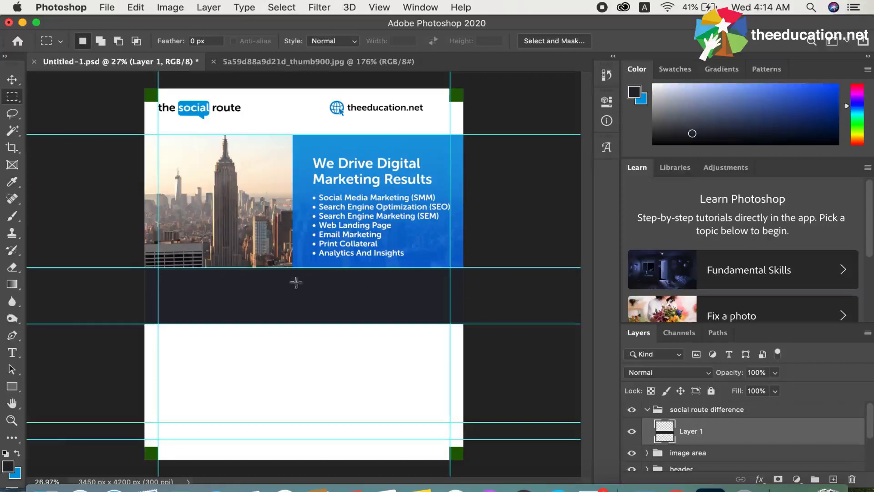
# - Switch to Microsoft Word, copy the three lines "The Social / Route / Difference", and return to Photoshop
pyautogui.click(642, 487)
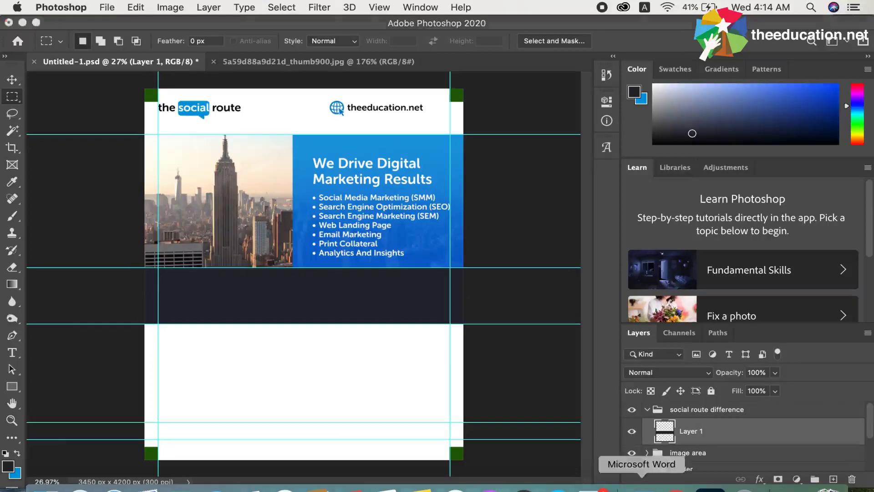
pyautogui.click(330, 352)
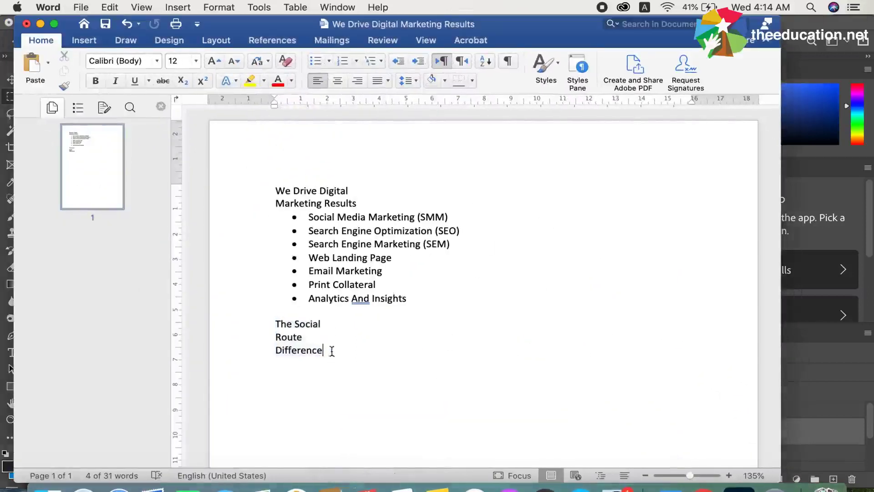
pyautogui.moveTo(330, 352); pyautogui.dragTo(259, 318)
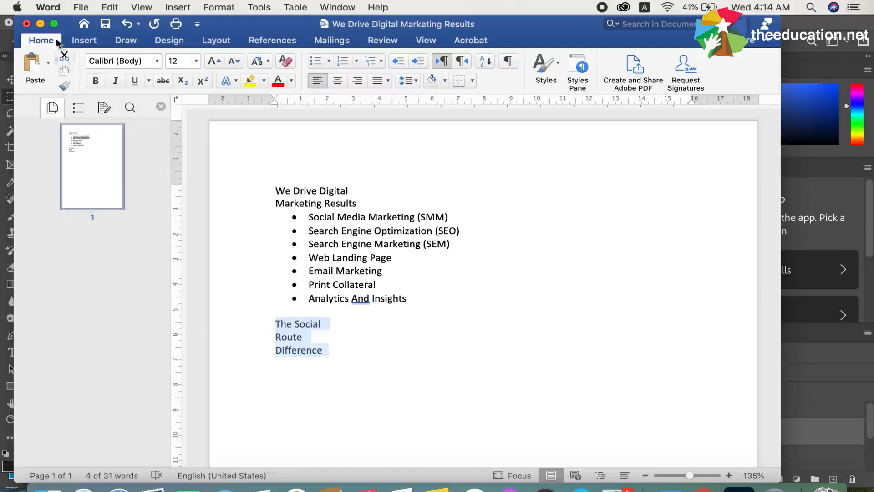
pyautogui.click(40, 23)
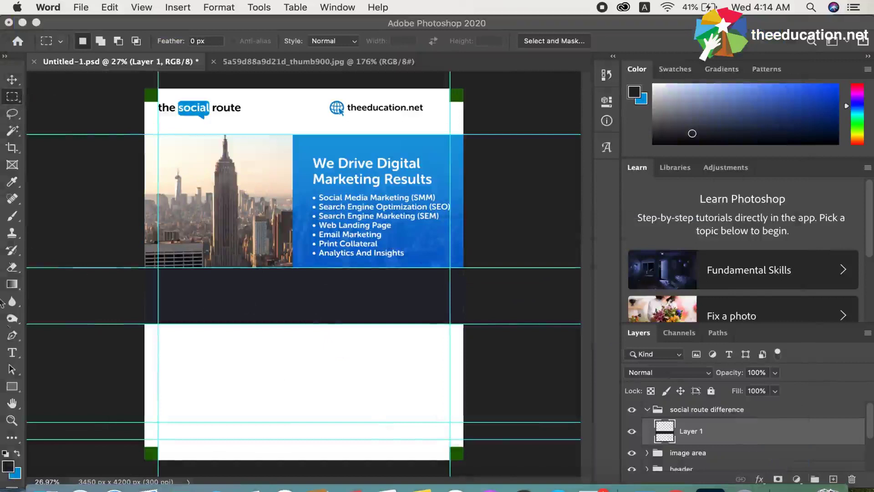
# - Insert the copied heading "The Social / Route / Difference" as horizontal text in the dark band
pyautogui.click(13, 353)
pyautogui.click(252, 284)
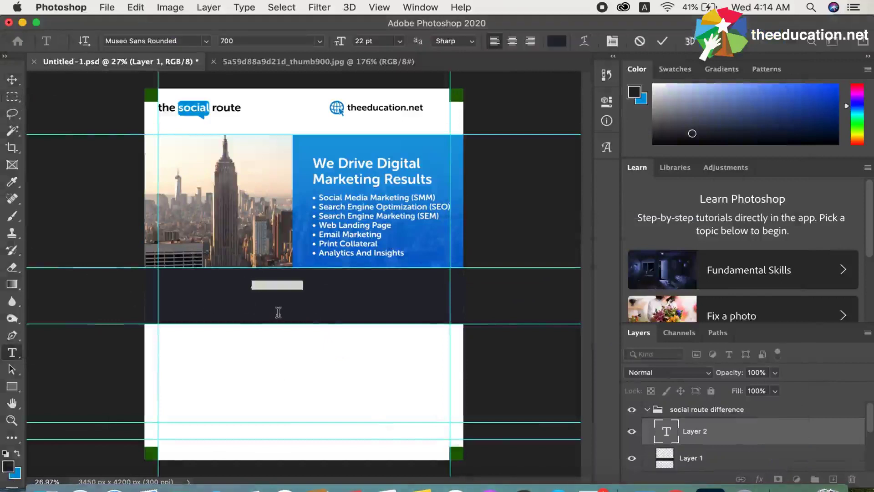
pyautogui.press('Return')
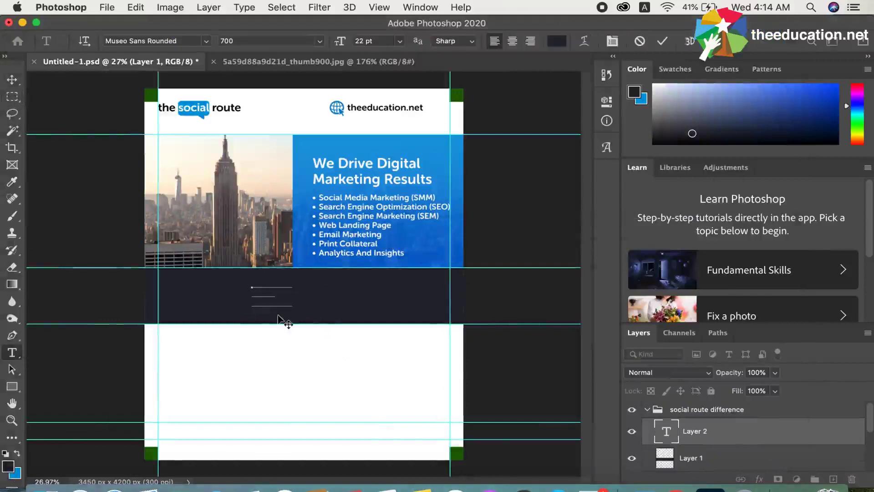
# - Set the colour of the entire heading text to white (ffffff) and commit the text
pyautogui.press('super')
pyautogui.press('super+a')
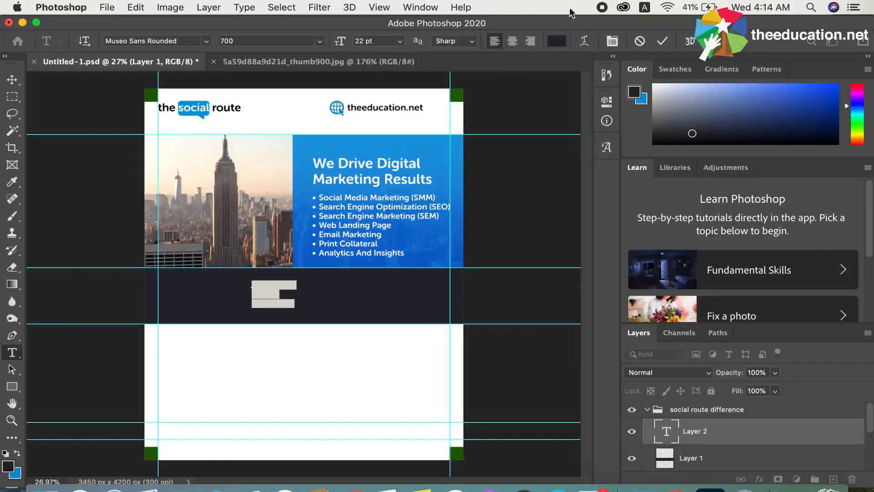
pyautogui.click(556, 41)
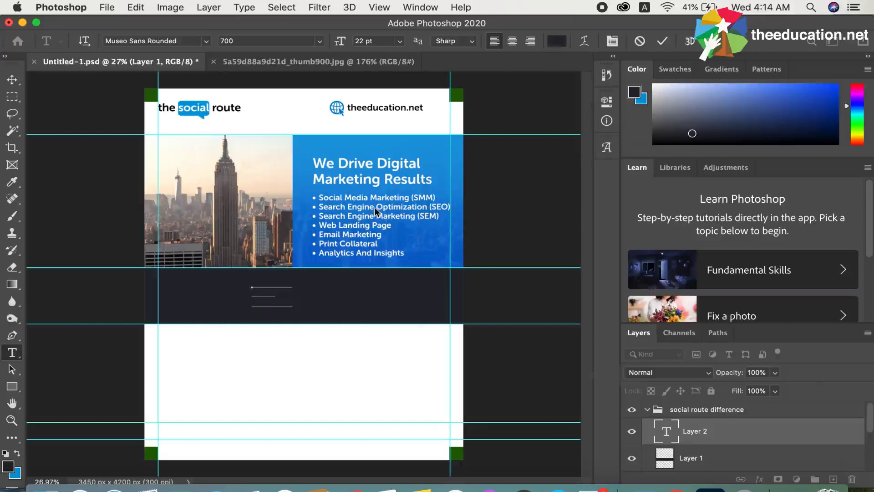
pyautogui.click(445, 187)
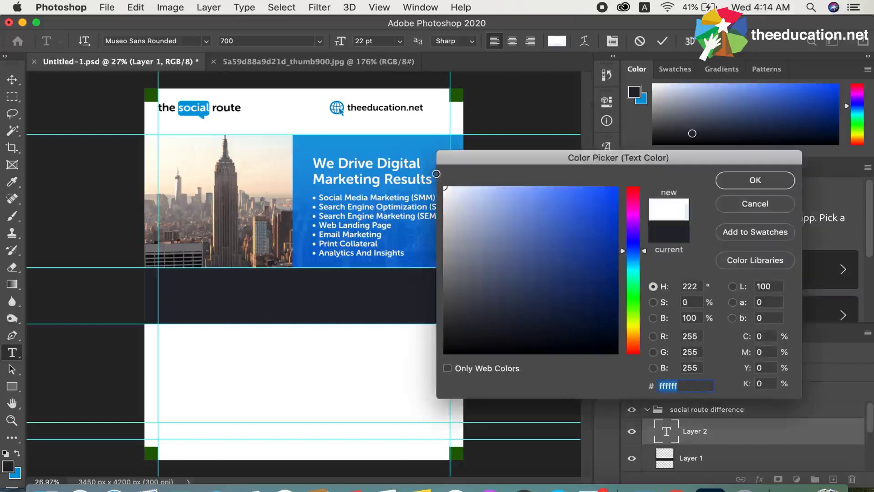
pyautogui.click(743, 182)
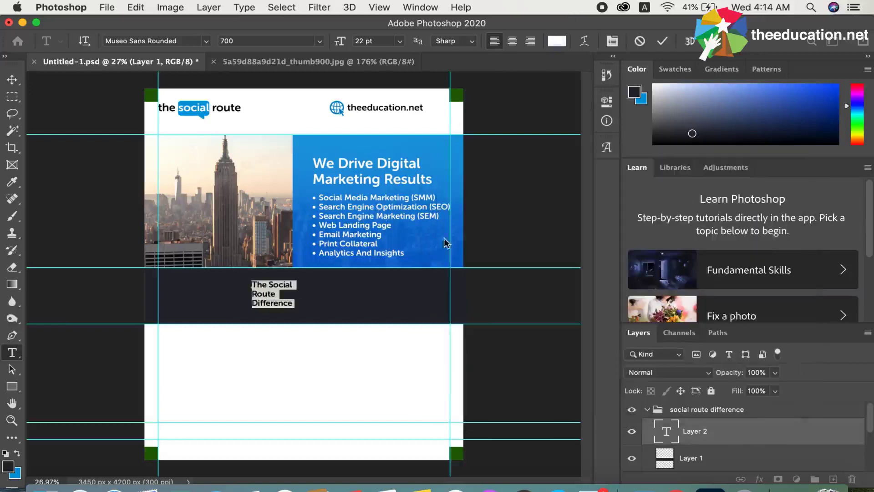
pyautogui.click(266, 290)
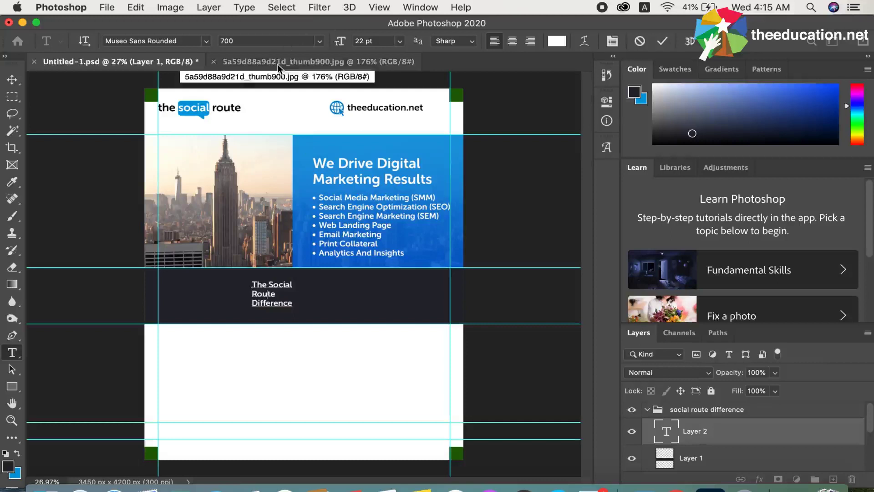
pyautogui.press('Escape')
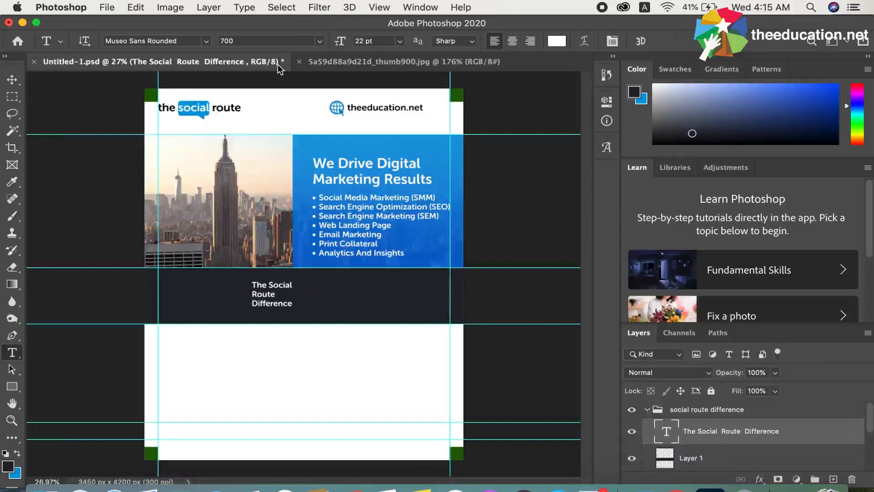
# - Check the colours of the heading lines in the reference flyer
pyautogui.click(372, 63)
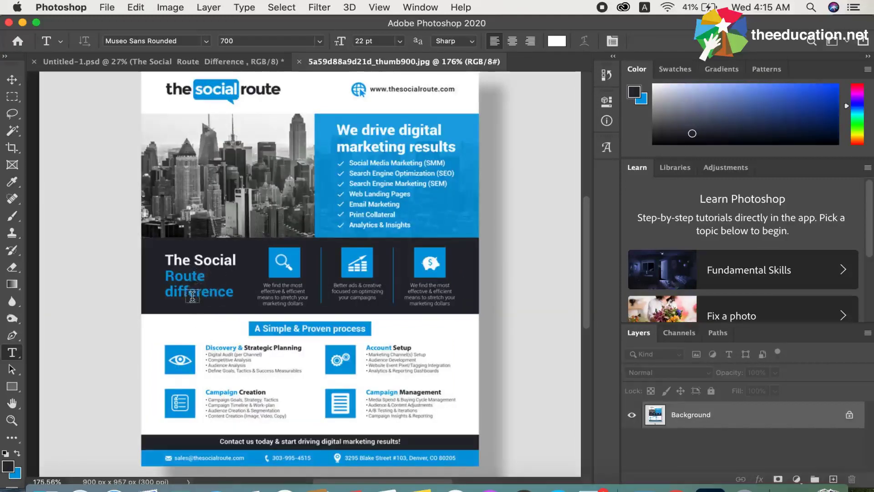
pyautogui.click(118, 63)
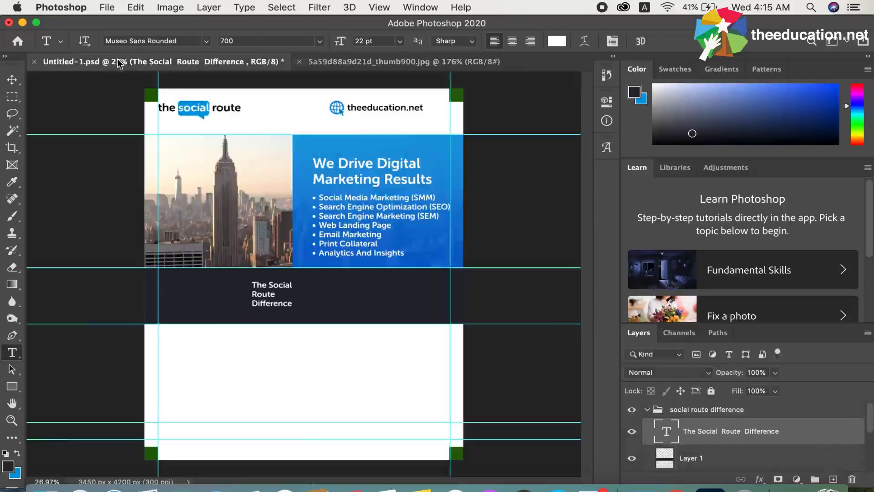
pyautogui.click(254, 292)
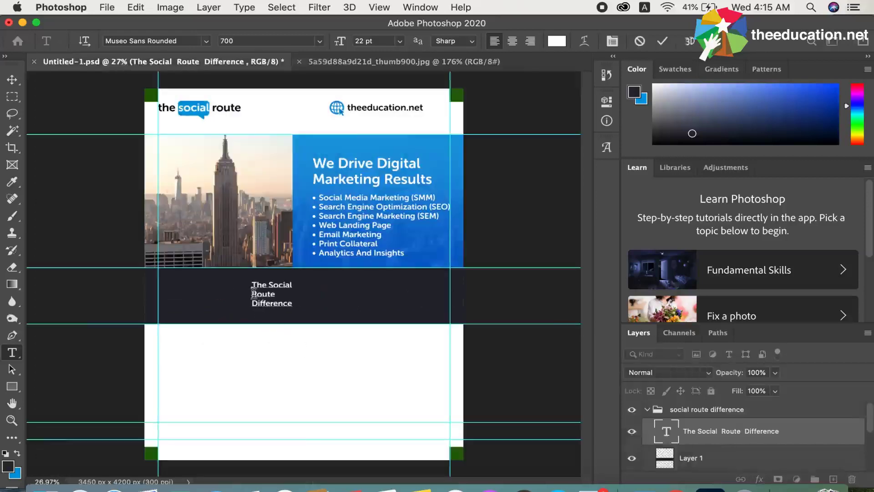
pyautogui.keyDown('shift'); pyautogui.click(290, 302); pyautogui.keyUp('shift')
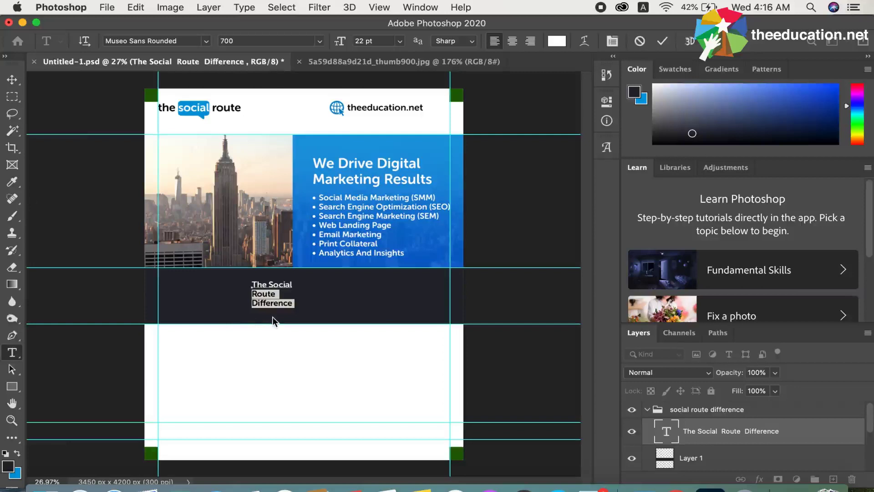
pyautogui.press('super+Return')
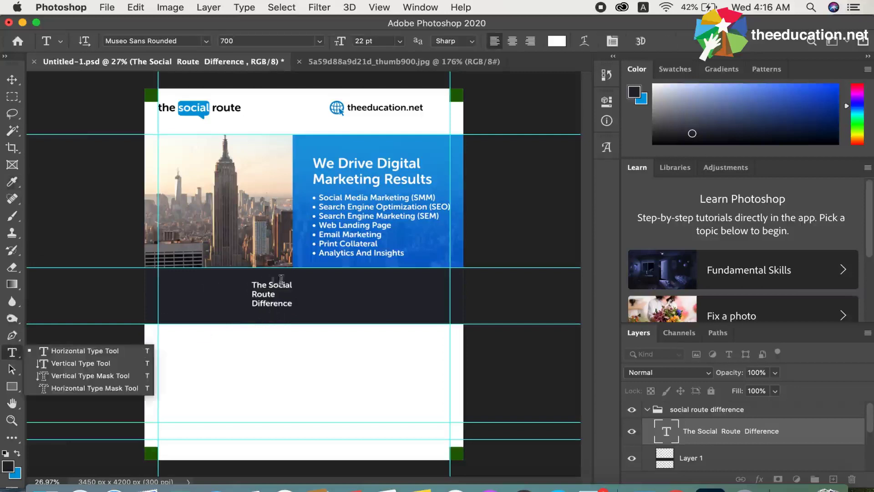
# - Recolour the heading lines "Route" and "Difference" with the blue background colour and commit the text
pyautogui.click(255, 294)
pyautogui.click(254, 294)
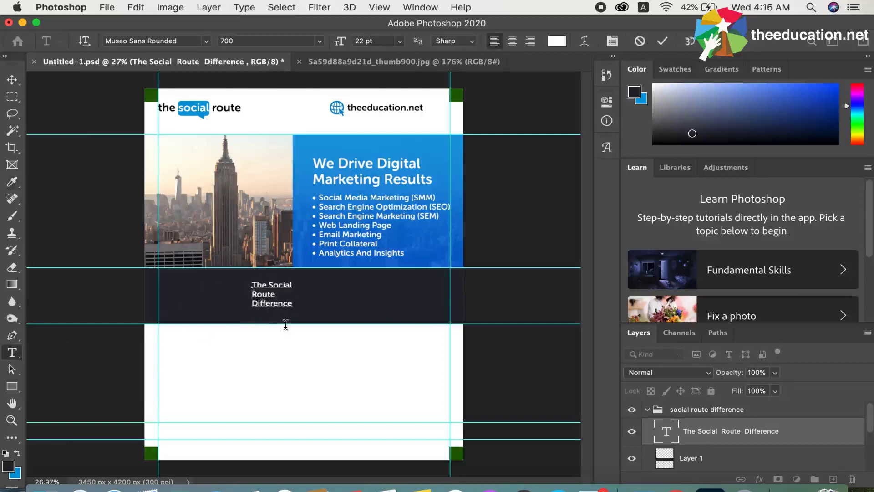
pyautogui.hotkey('shift', 'Down')
pyautogui.hotkey('shift', 'Down')
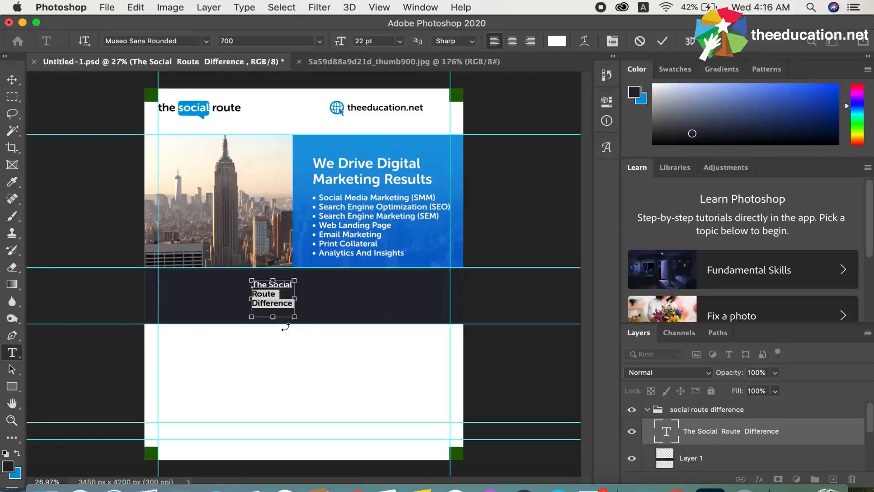
pyautogui.press('super+BackSpace')
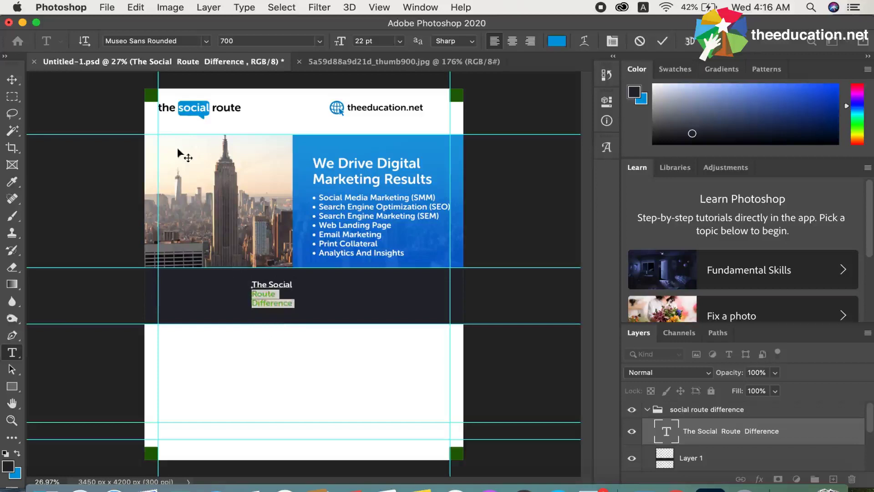
pyautogui.click(13, 80)
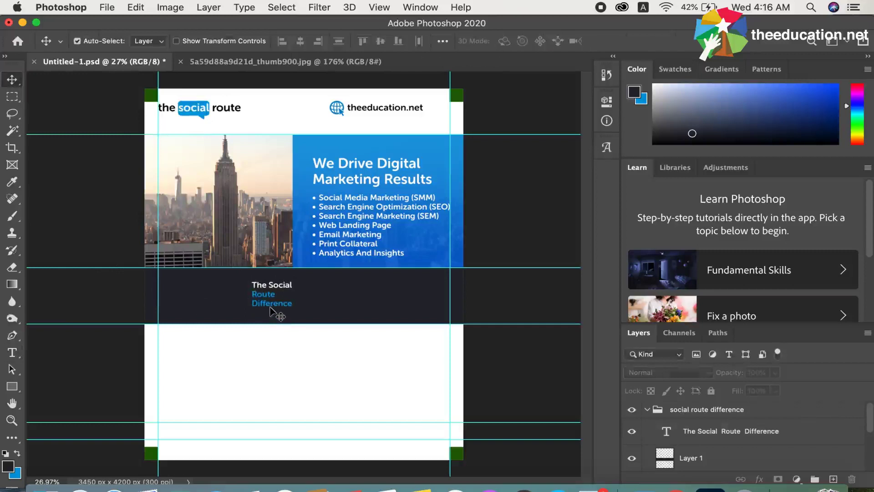
# - Move the heading near the left guide in the dark band and scale it proportionally to about 135%
pyautogui.moveTo(262, 299); pyautogui.dragTo(188, 301)
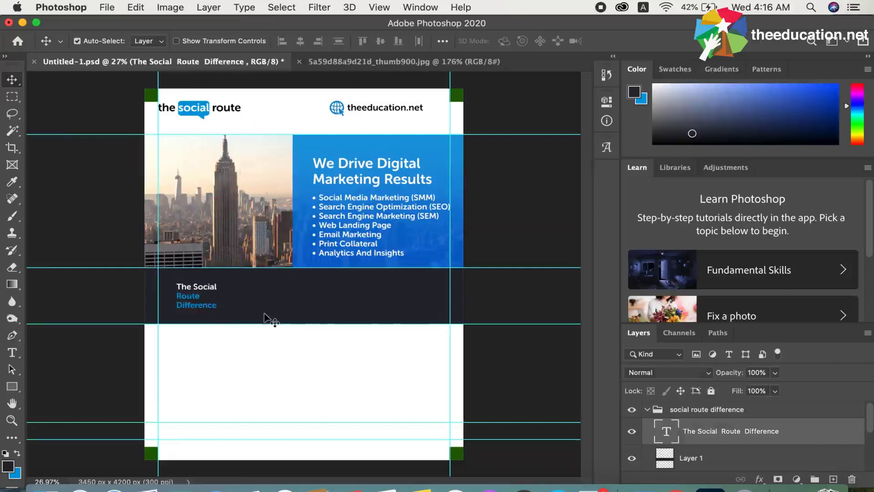
pyautogui.press('super+t')
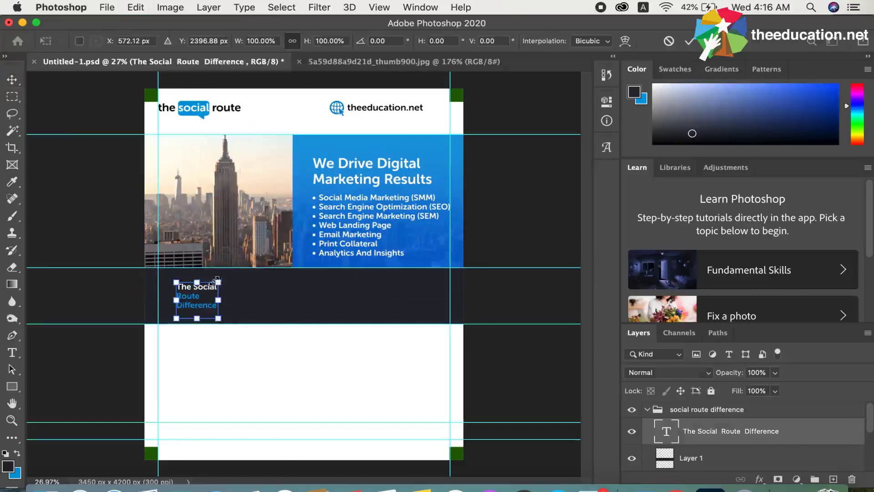
pyautogui.moveTo(220, 281); pyautogui.dragTo(233, 270)
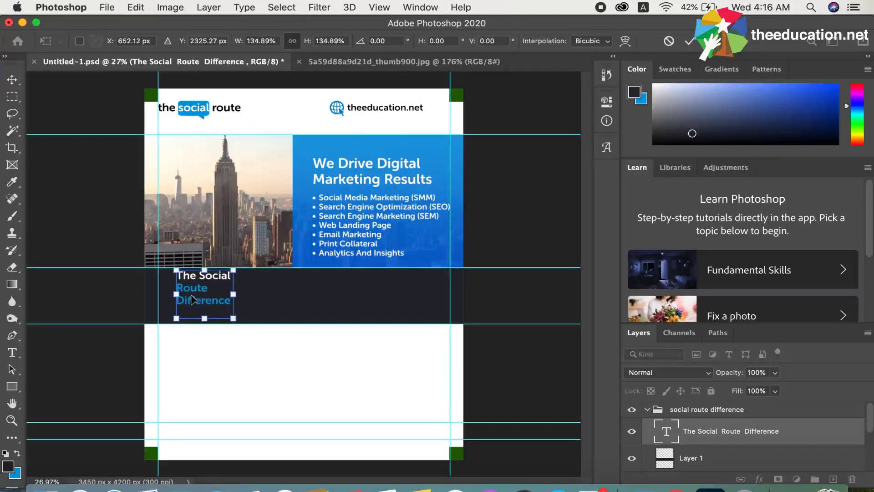
pyautogui.press('Return')
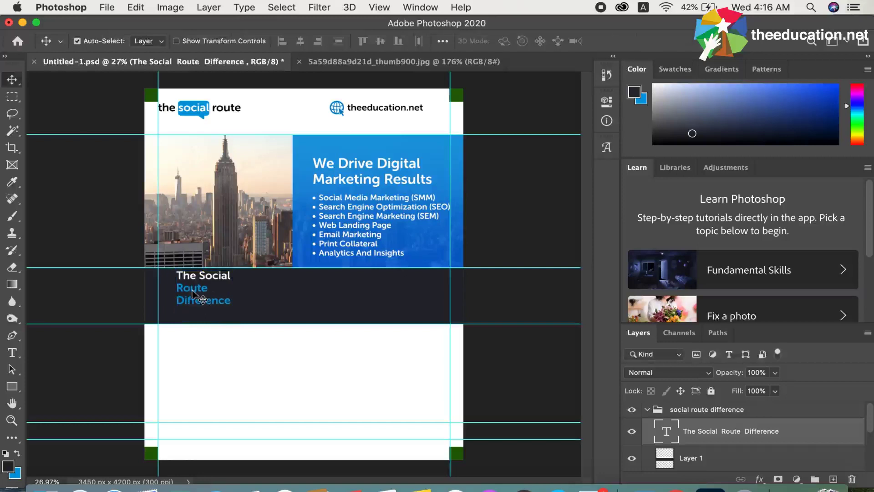
# - Nudge the enlarged heading down and slightly right to centre it vertically in the dark band, comparing its placement with the reference flyer
pyautogui.press('Down')
pyautogui.press('Down')
pyautogui.press('Down')
pyautogui.press('Down')
pyautogui.press('Down')
pyautogui.press('Down')
pyautogui.press('Down')
pyautogui.press('Down')
pyautogui.press('Down')
pyautogui.press('Down')
pyautogui.press('Down')
pyautogui.press('Down')
pyautogui.press('Down')
pyautogui.press('Down')
pyautogui.press('Down')
pyautogui.press('Down')
pyautogui.press('Down')
pyautogui.press('Down')
pyautogui.press('Down')
pyautogui.press('Down')
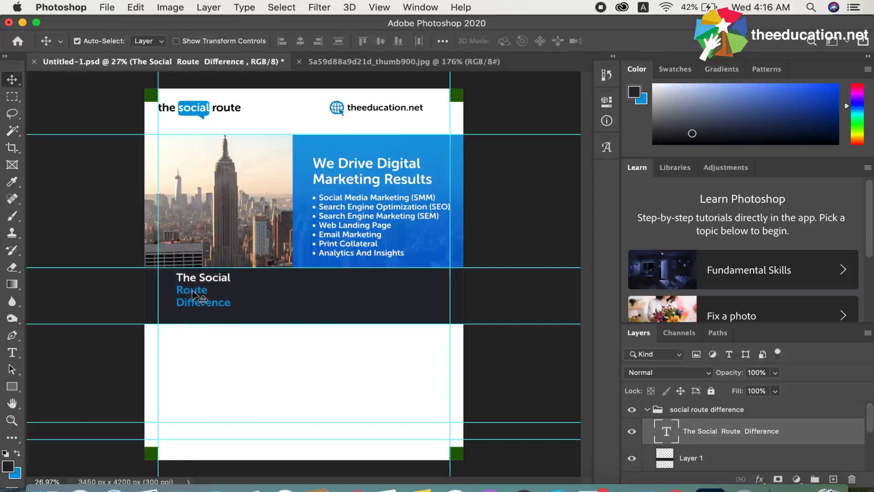
pyautogui.press('Down')
pyautogui.press('Down')
pyautogui.press('Down')
pyautogui.press('Down')
pyautogui.press('Down')
pyautogui.press('Down')
pyautogui.press('Down')
pyautogui.press('Down')
pyautogui.press('Down')
pyautogui.press('Down')
pyautogui.press('Down')
pyautogui.press('Down')
pyautogui.press('Down')
pyautogui.press('Down')
pyautogui.press('Down')
pyautogui.press('Down')
pyautogui.press('Down')
pyautogui.press('Down')
pyautogui.press('Down')
pyautogui.press('Down')
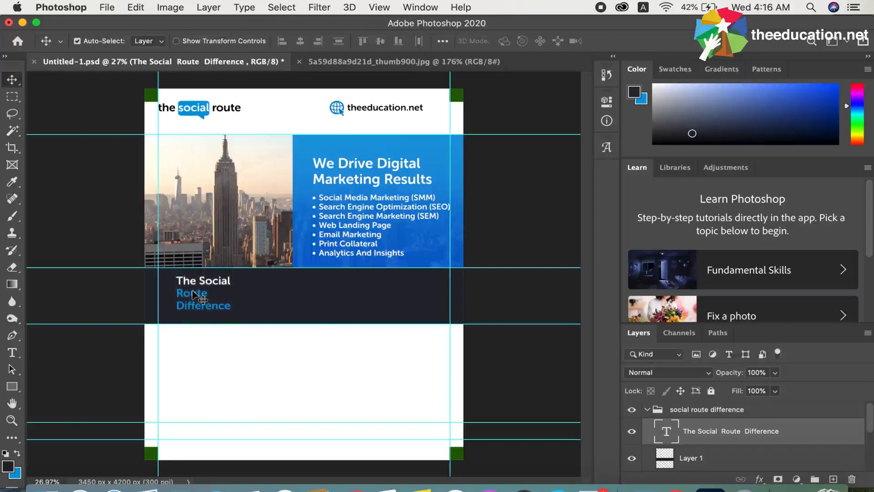
pyautogui.press('Down')
pyautogui.press('Down')
pyautogui.press('Down')
pyautogui.press('Down')
pyautogui.press('Down')
pyautogui.press('Down')
pyautogui.press('Down')
pyautogui.press('Down')
pyautogui.press('Down')
pyautogui.press('Down')
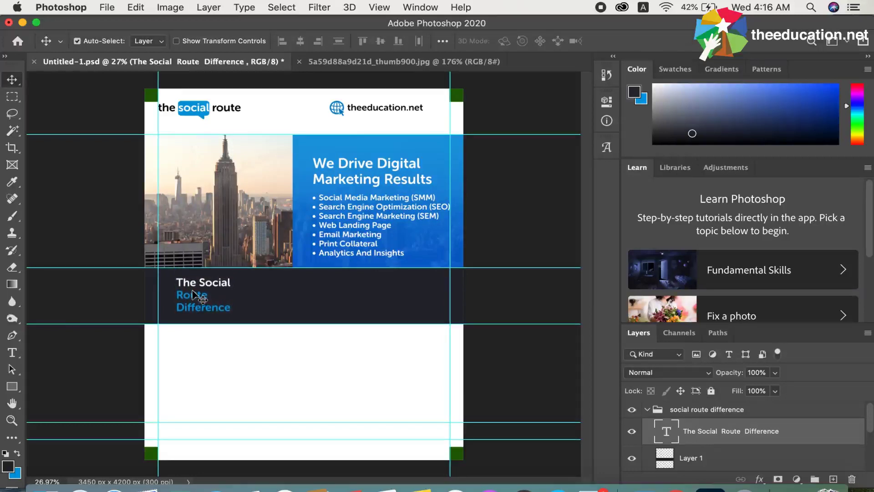
pyautogui.press('Down')
pyautogui.press('Down')
pyautogui.press('Down')
pyautogui.press('Right')
pyautogui.press('Right')
pyautogui.press('Right')
pyautogui.press('Right')
pyautogui.press('Right')
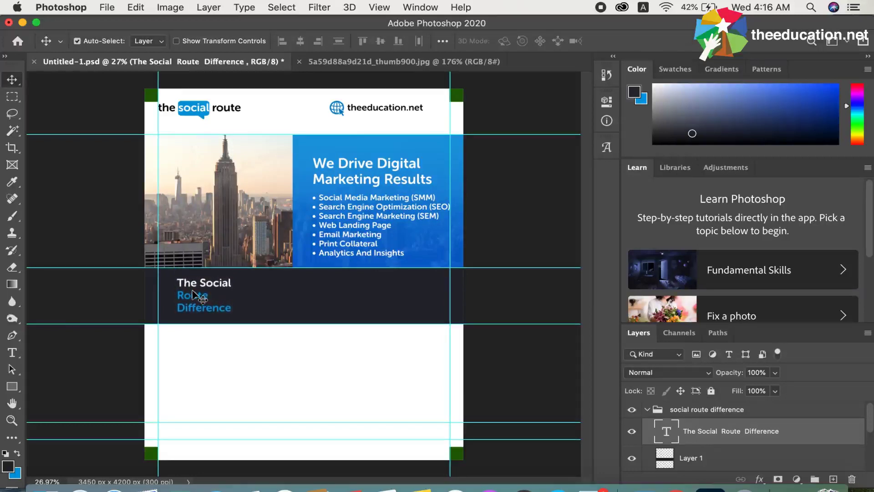
pyautogui.click(354, 66)
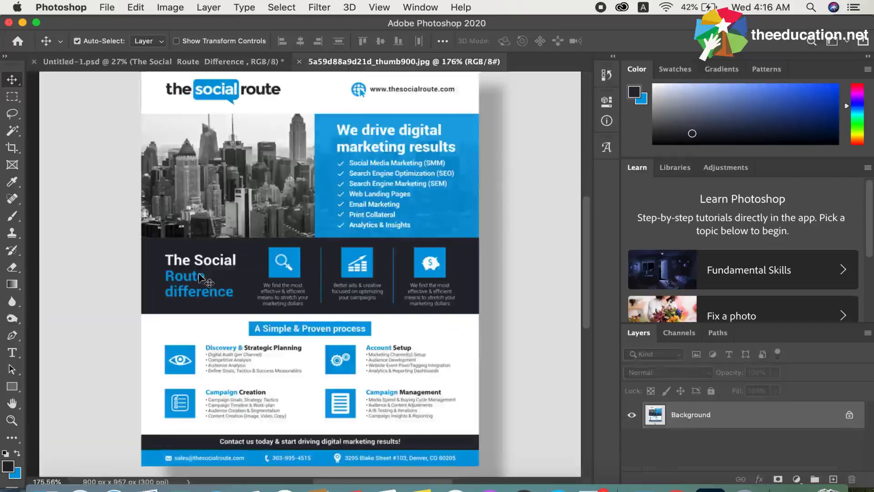
pyautogui.click(155, 61)
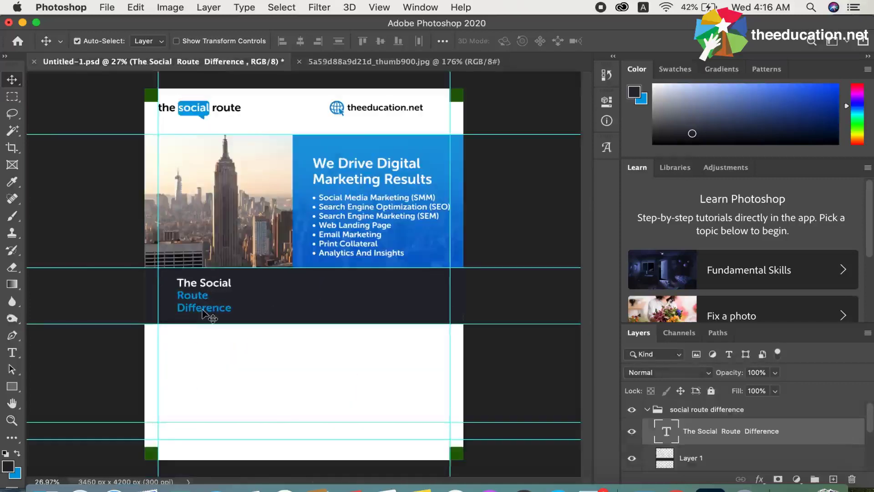
pyautogui.hotkey('shift', 'Down')
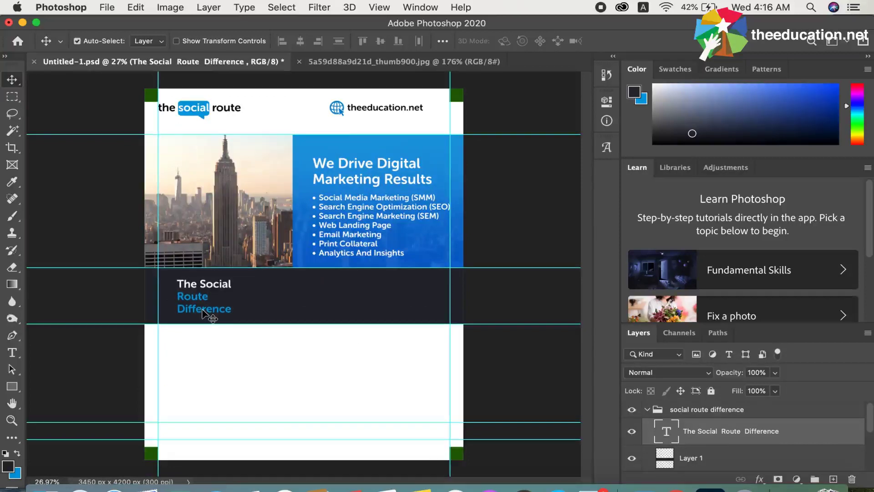
pyautogui.hotkey('shift', 'Down')
# - With the Line tool in Shape mode, draw a vertical divider about 411 px tall to the right of the heading
pyautogui.click(16, 389)
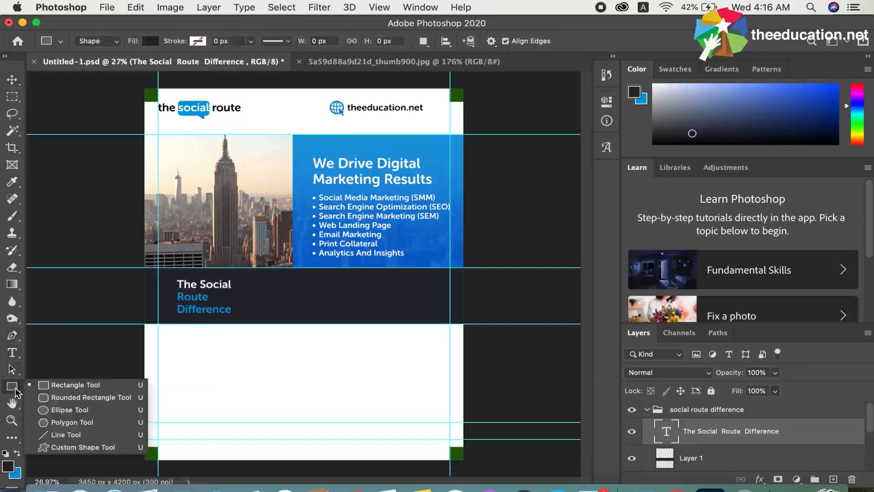
pyautogui.click(56, 435)
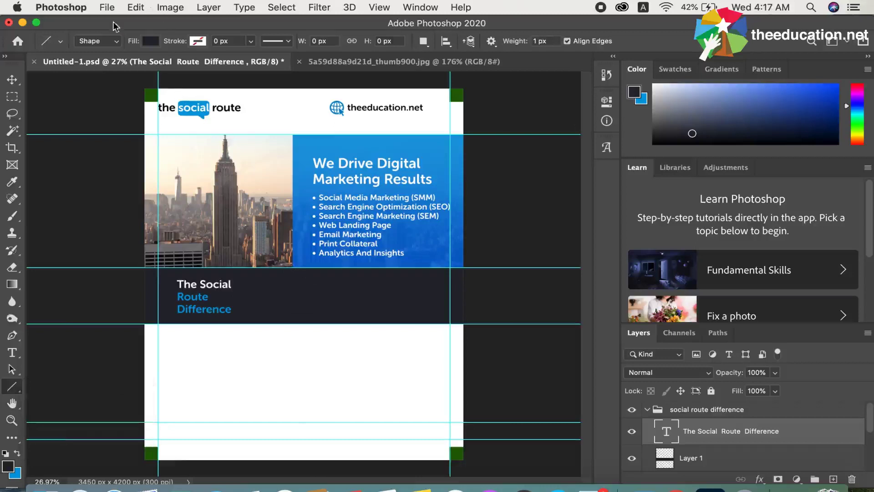
pyautogui.click(117, 44)
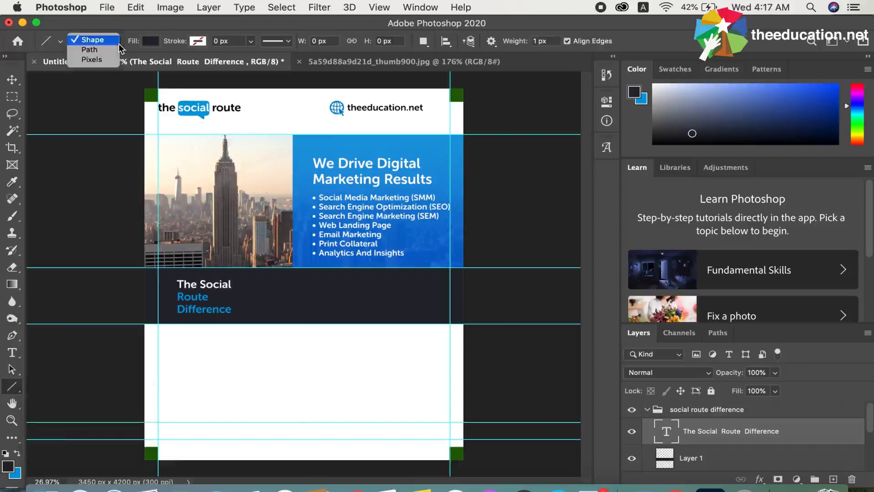
pyautogui.click(93, 42)
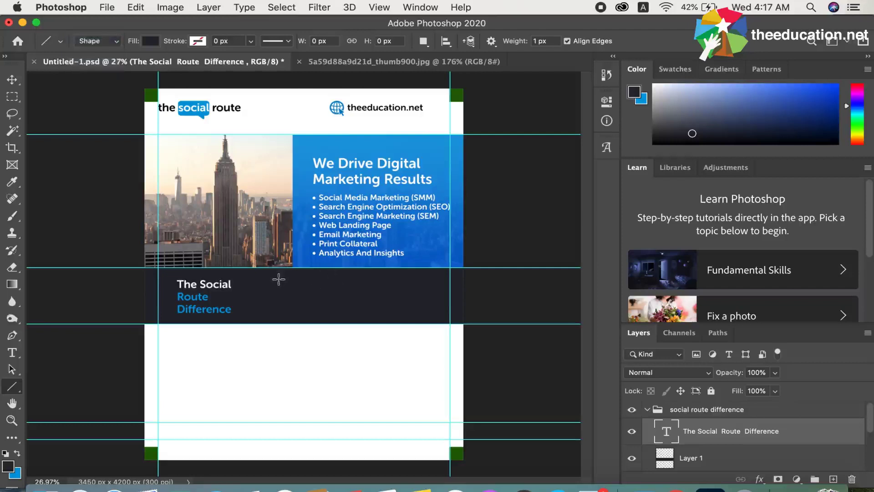
pyautogui.moveTo(279, 279); pyautogui.dragTo(280, 316)
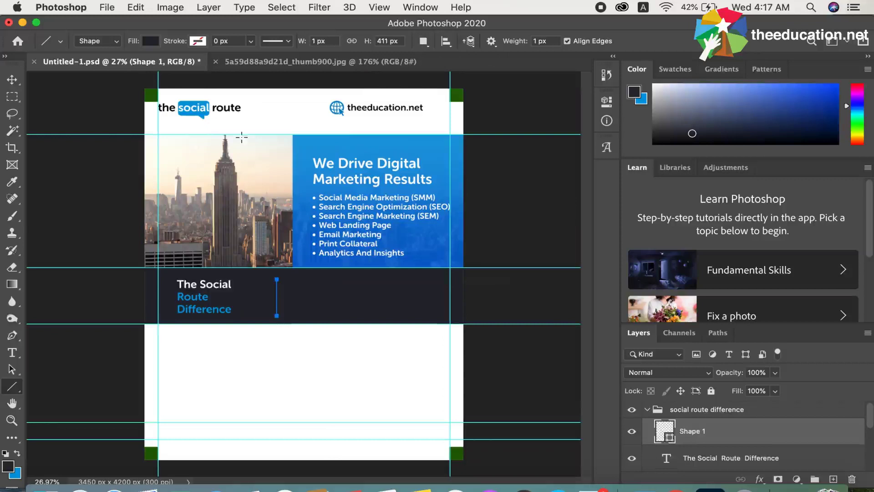
# - Set the divider line's fill to the recently used blue and its width to 3 px
pyautogui.click(151, 42)
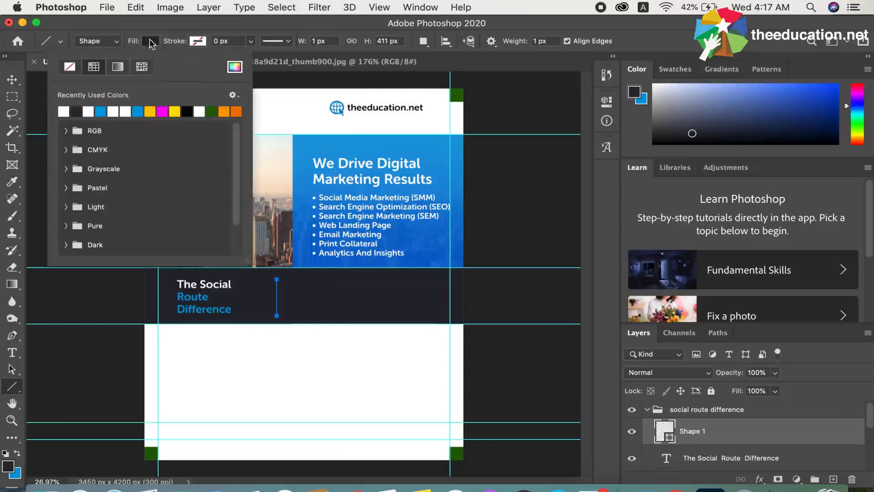
pyautogui.click(91, 111)
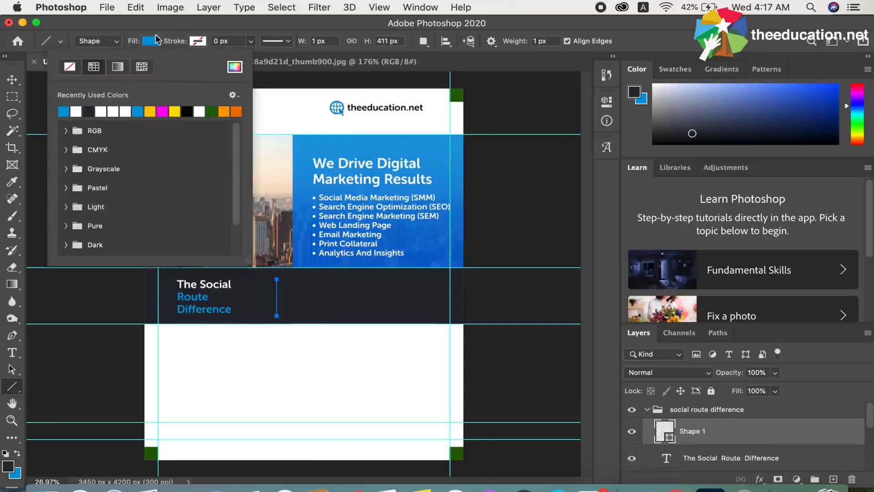
pyautogui.click(198, 41)
pyautogui.click(223, 41)
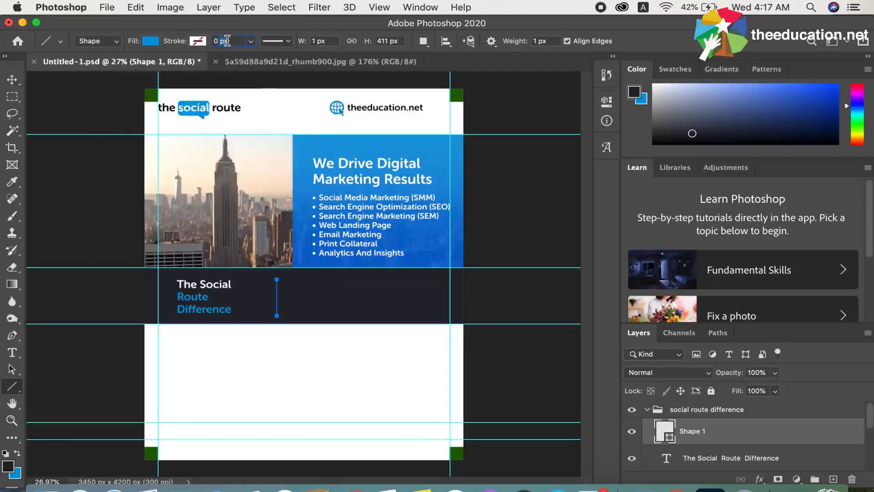
pyautogui.click(319, 41)
pyautogui.click(331, 41)
pyautogui.moveTo(330, 41); pyautogui.dragTo(314, 40)
pyautogui.write('3')
pyautogui.click(11, 79)
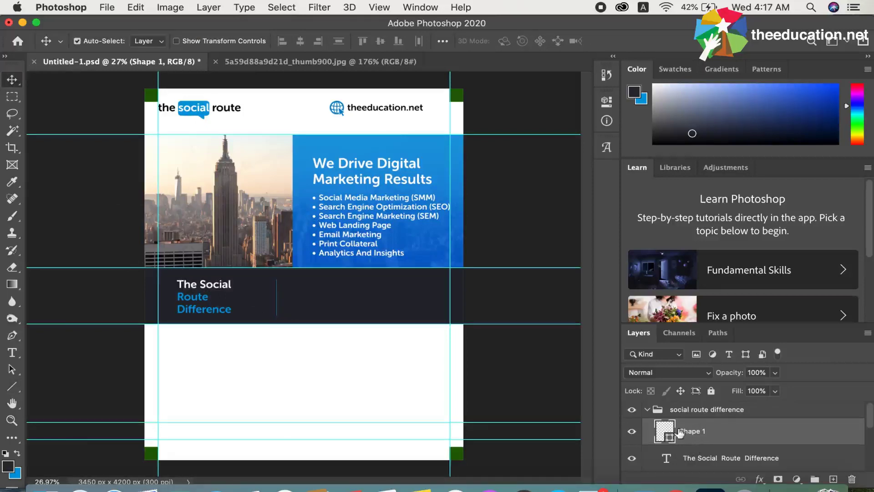
# - Check the dividers in the reference flyer, duplicate the divider line, and move the copy well to the right within the dark band
pyautogui.click(310, 62)
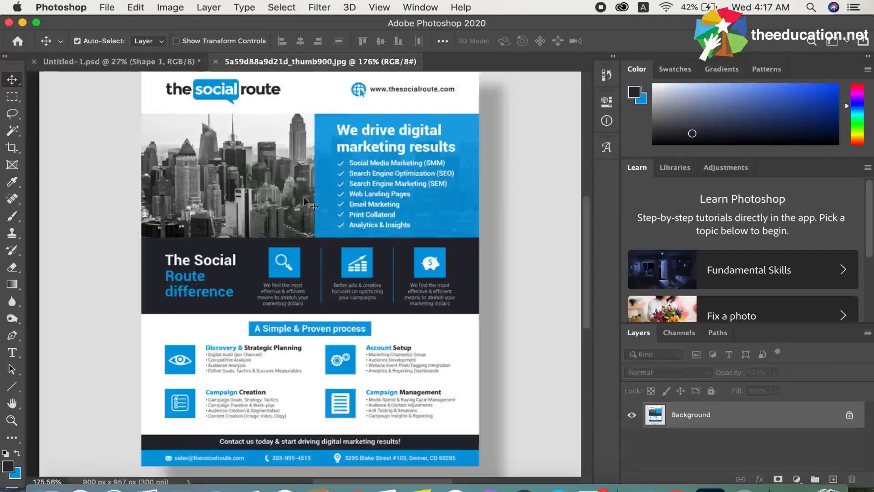
pyautogui.click(107, 63)
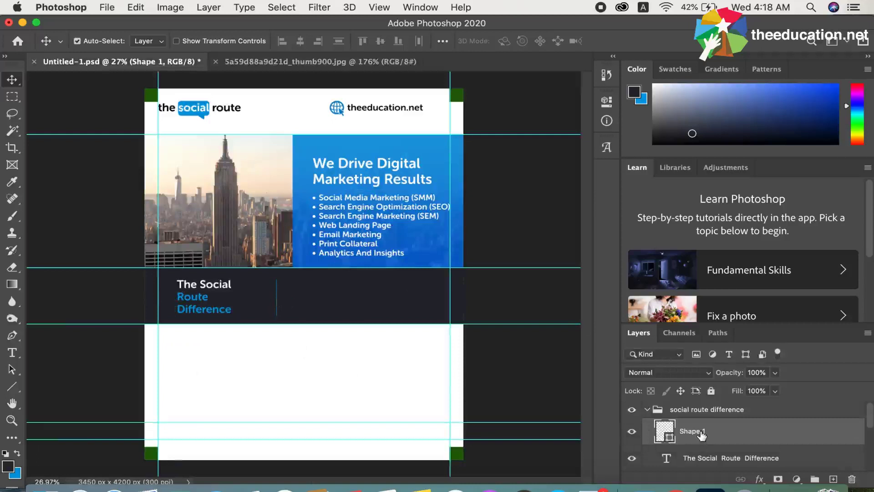
pyautogui.press('super+j')
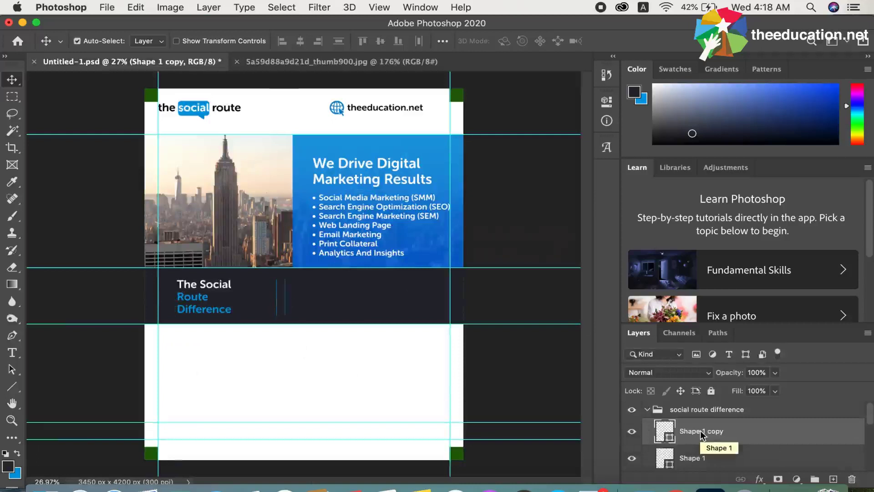
pyautogui.hotkey('shift', 'Right')
pyautogui.hotkey('shift', 'Right')
pyautogui.hotkey('shift', 'Right')
pyautogui.hotkey('shift', 'Right')
pyautogui.hotkey('shift', 'Right')
pyautogui.hotkey('shift', 'Right')
pyautogui.hotkey('shift', 'Right')
pyautogui.hotkey('shift', 'Right')
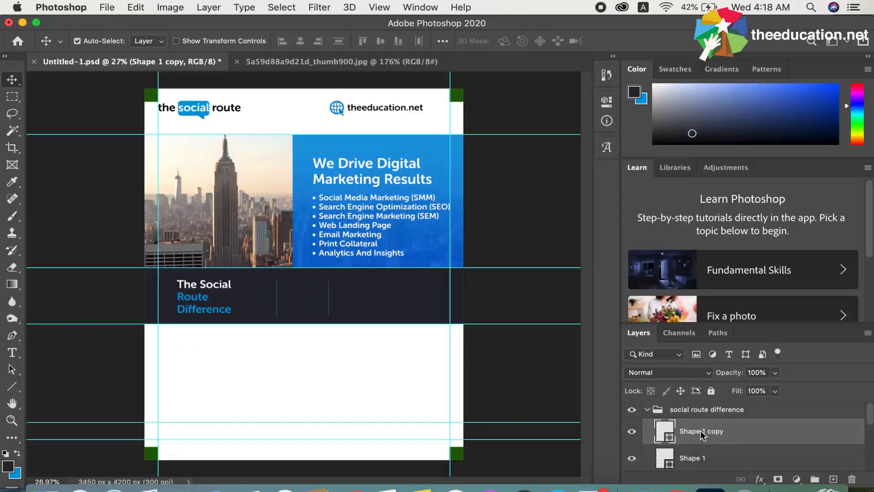
pyautogui.hotkey('shift', 'Right')
pyautogui.hotkey('shift', 'Right')
pyautogui.hotkey('shift', 'Right')
pyautogui.hotkey('shift', 'Right')
pyautogui.hotkey('shift', 'Right')
pyautogui.hotkey('shift', 'Right')
pyautogui.hotkey('shift', 'Right')
# - Shift both divider lines together to the right, leaving room for a column between the heading and the first divider
pyautogui.keyDown('shift'); pyautogui.click(703, 460); pyautogui.keyUp('shift')
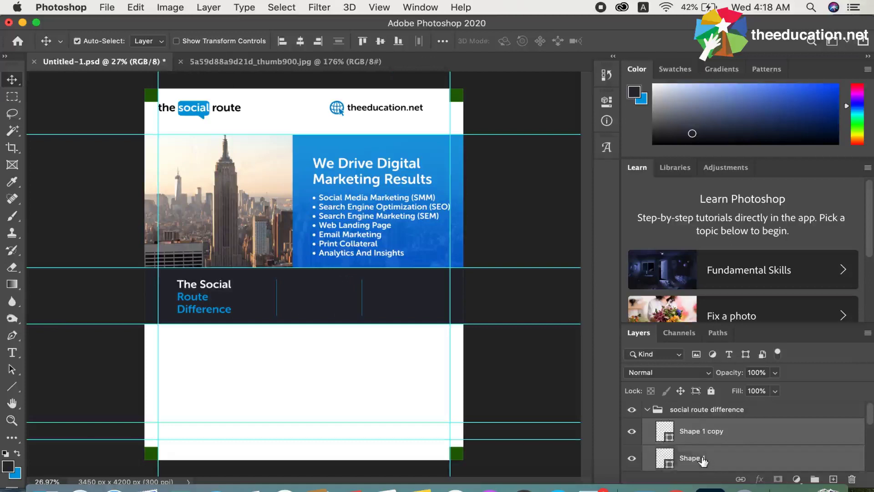
pyautogui.hotkey('shift', 'Right')
pyautogui.hotkey('shift', 'Right')
pyautogui.hotkey('shift', 'Right')
pyautogui.hotkey('shift', 'Right')
pyautogui.hotkey('shift', 'Right')
pyautogui.hotkey('shift', 'Right')
pyautogui.hotkey('shift', 'Right')
pyautogui.hotkey('shift', 'Right')
pyautogui.hotkey('shift', 'Right')
pyautogui.hotkey('shift', 'Right')
pyautogui.hotkey('shift', 'Right')
pyautogui.hotkey('shift', 'Right')
pyautogui.hotkey('shift', 'Right')
pyautogui.hotkey('shift', 'Right')
pyautogui.hotkey('shift', 'Right')
pyautogui.hotkey('shift', 'Right')
pyautogui.hotkey('shift', 'Right')
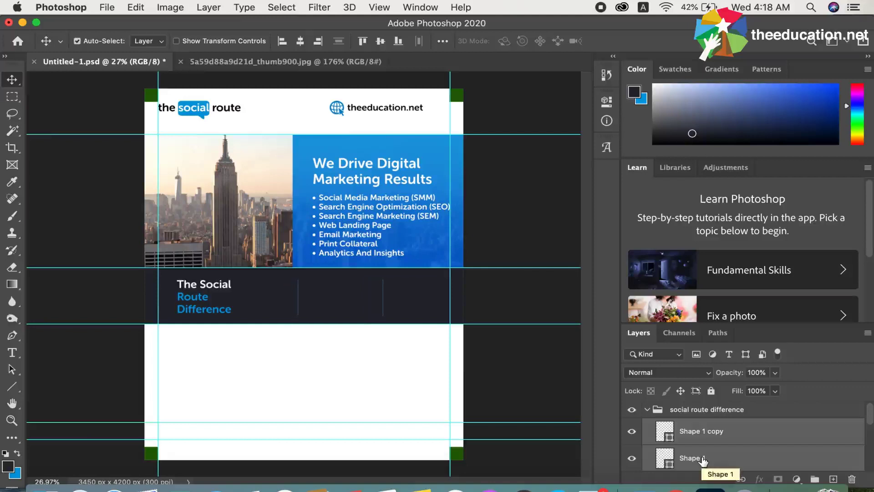
pyautogui.hotkey('shift', 'Right')
pyautogui.hotkey('shift', 'Right')
pyautogui.hotkey('shift', 'Right')
pyautogui.hotkey('shift', 'Right')
pyautogui.hotkey('shift', 'Right')
pyautogui.hotkey('shift', 'Right')
pyautogui.hotkey('shift', 'Right')
pyautogui.hotkey('shift', 'Right')
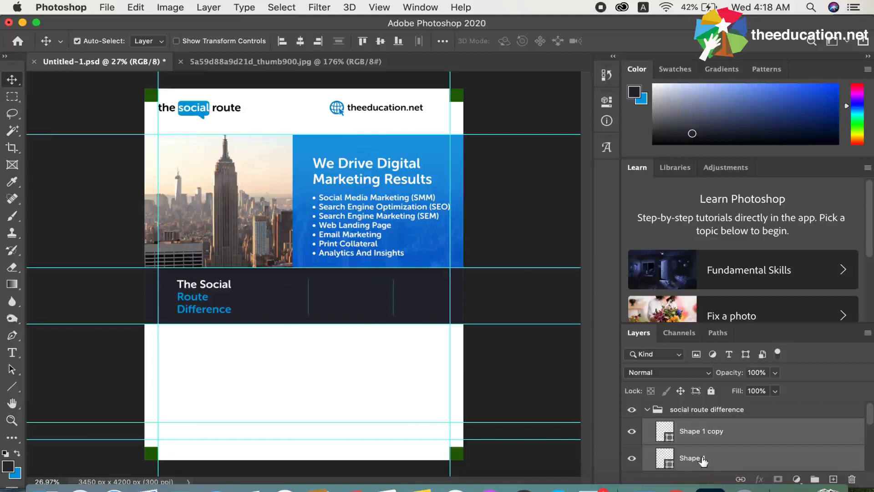
pyautogui.hotkey('shift', 'Right')
pyautogui.hotkey('shift', 'Right')
pyautogui.hotkey('shift', 'Right')
pyautogui.hotkey('shift', 'Right')
# - Move only the duplicated divider slightly back to the left and compare the column spacing with the reference flyer
pyautogui.click(711, 411)
pyautogui.click(699, 433)
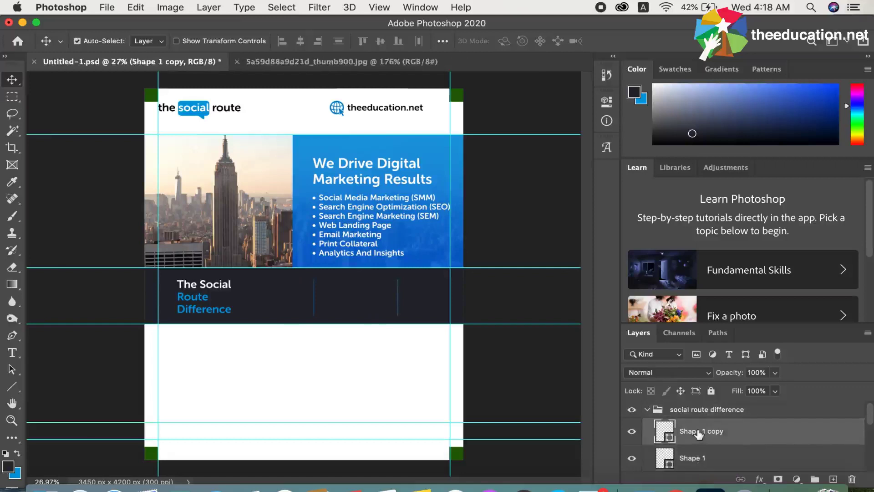
pyautogui.hotkey('shift', 'Left')
pyautogui.hotkey('shift', 'Left')
pyautogui.hotkey('shift', 'Left')
pyautogui.hotkey('shift', 'Left')
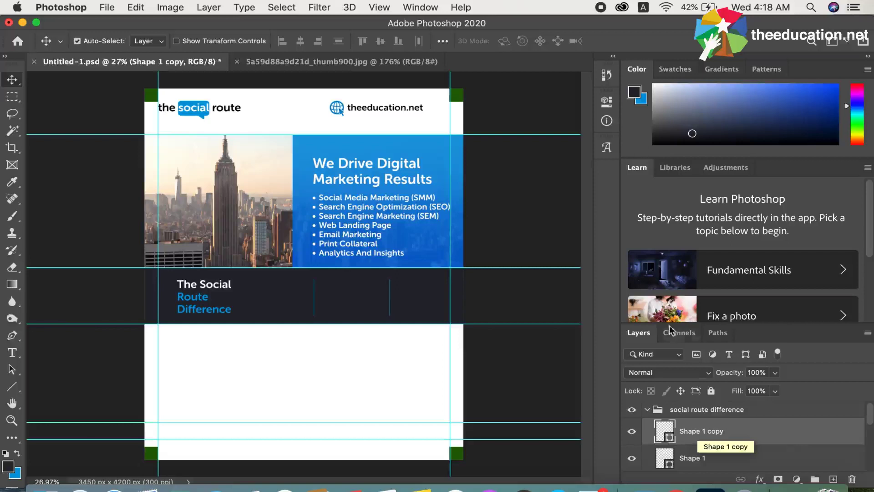
pyautogui.click(349, 63)
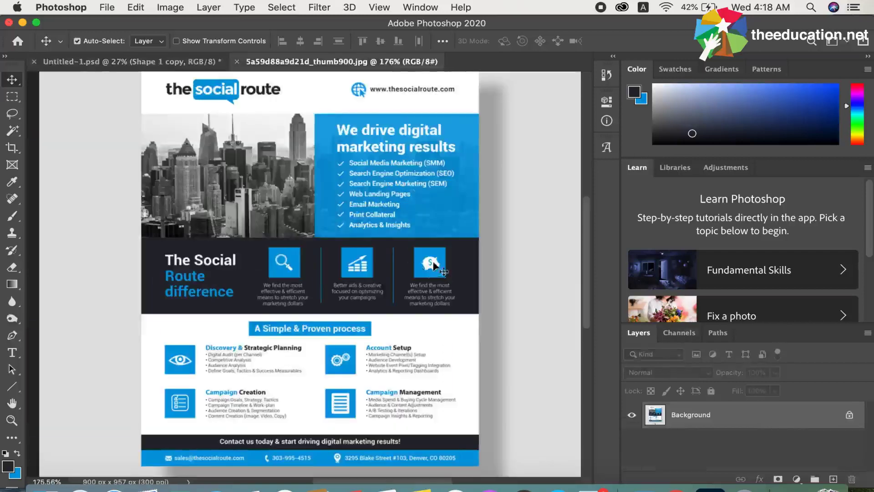
pyautogui.click(165, 63)
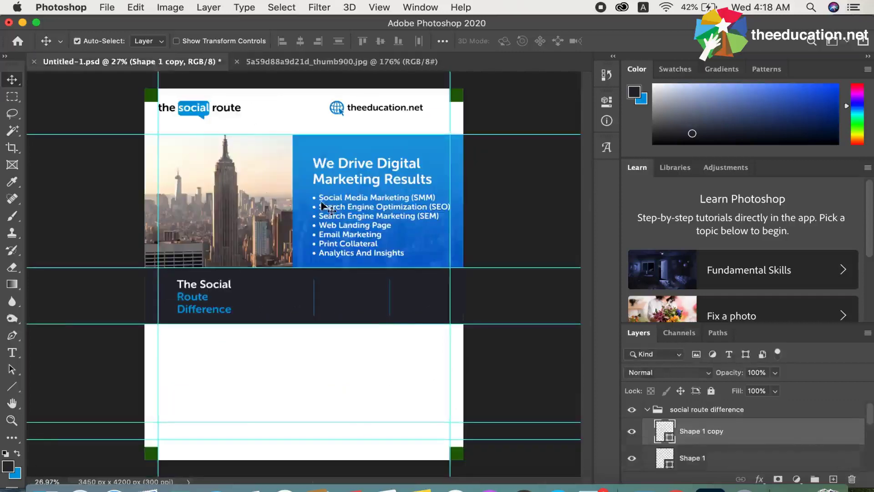